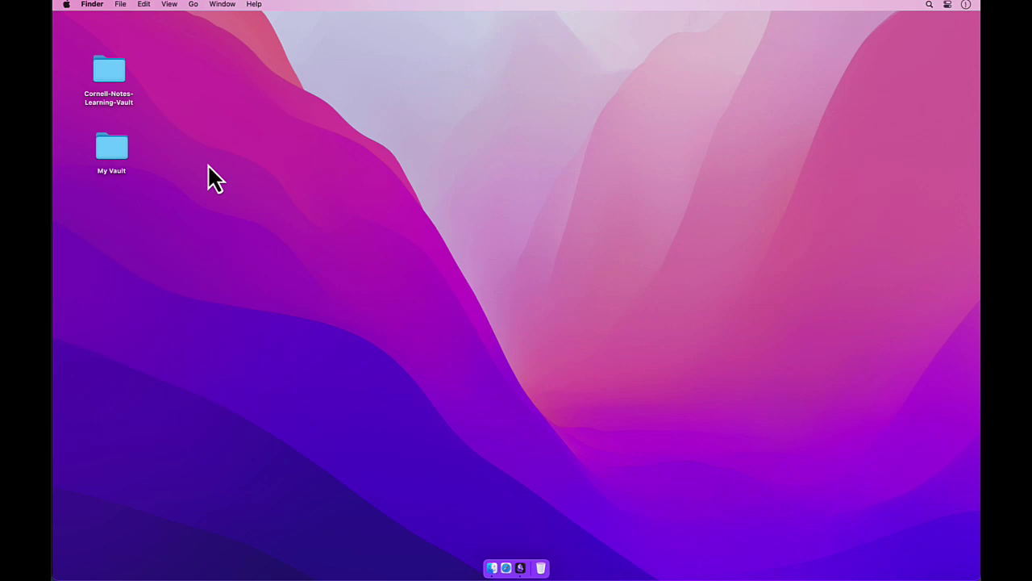
Step: Open the Cornell-Notes-Learning-Vault folder from the desktop and show its hidden files
{"action": "left_click", "coordinate": [117, 71]}
{"action": "double_click", "coordinate": [116, 70]}
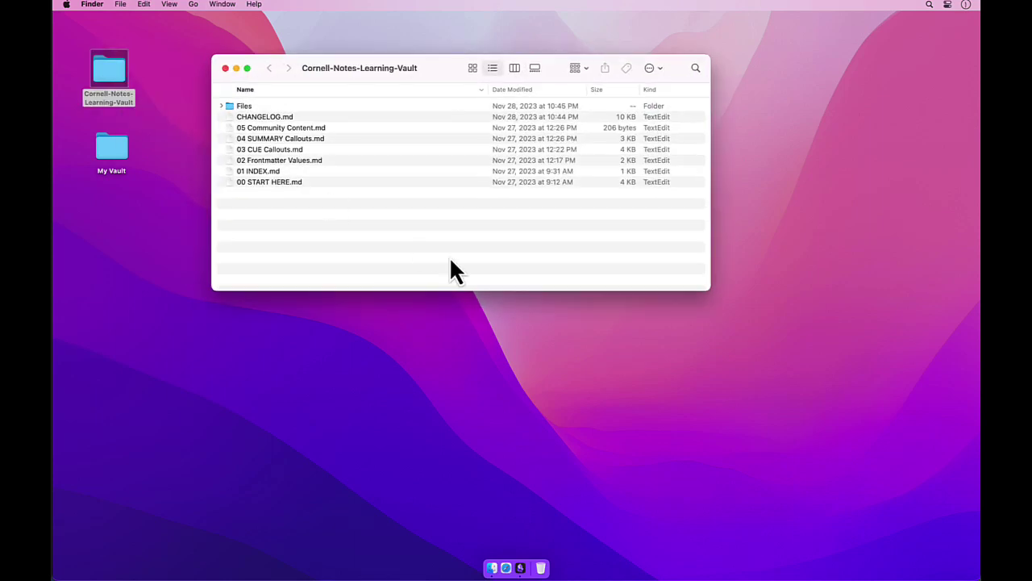
{"action": "left_click_drag", "start_coordinate": [408, 84], "coordinate": [433, 80]}
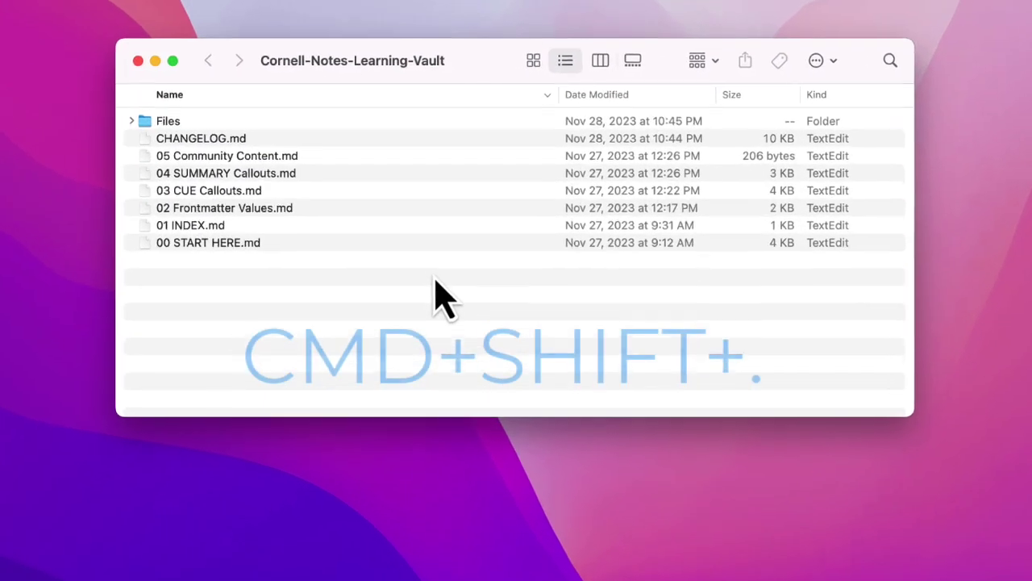
{"action": "key", "text": "super+shift+period"}
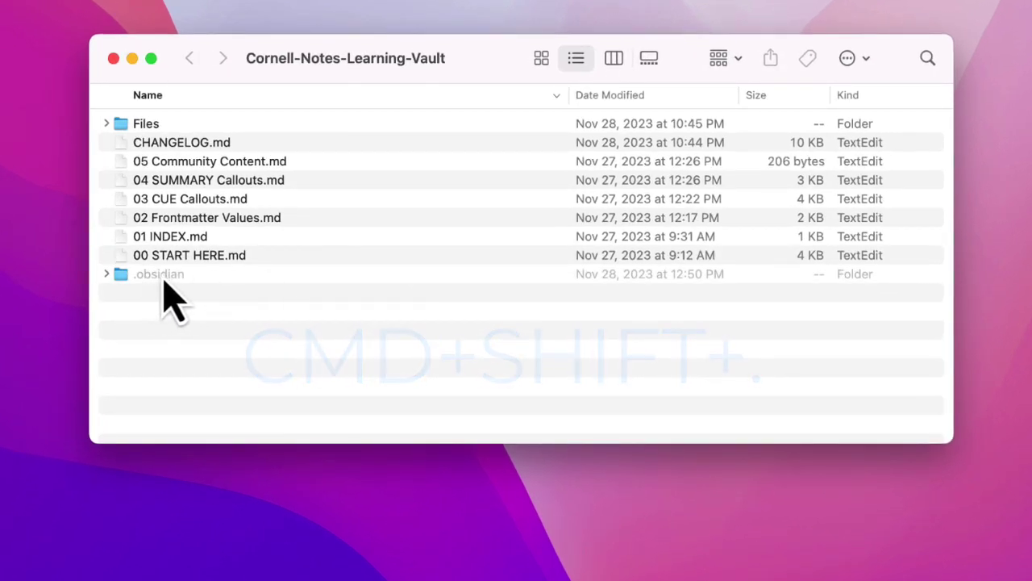
Step: Find cornell.css in the snippets folder inside .obsidian, and close the folder window
{"action": "left_click", "coordinate": [105, 275]}
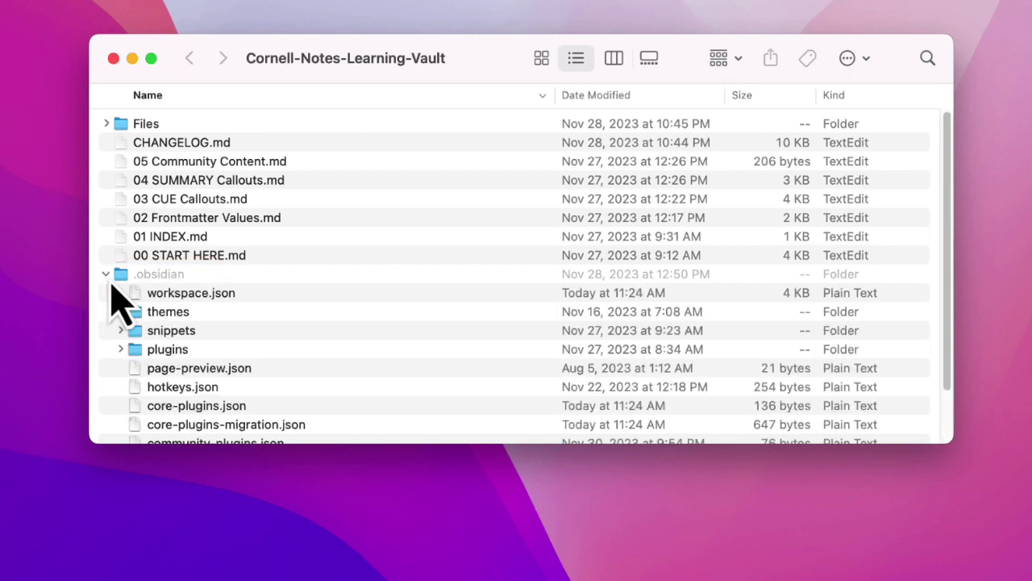
{"action": "scroll", "coordinate": [278, 305], "scroll_direction": "down", "scroll_amount": 2}
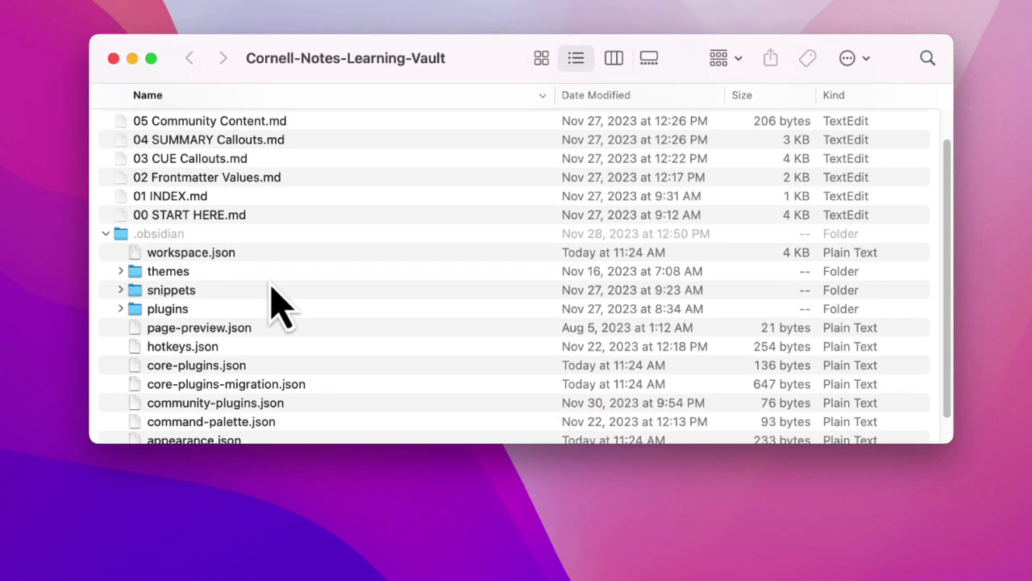
{"action": "left_click", "coordinate": [120, 289]}
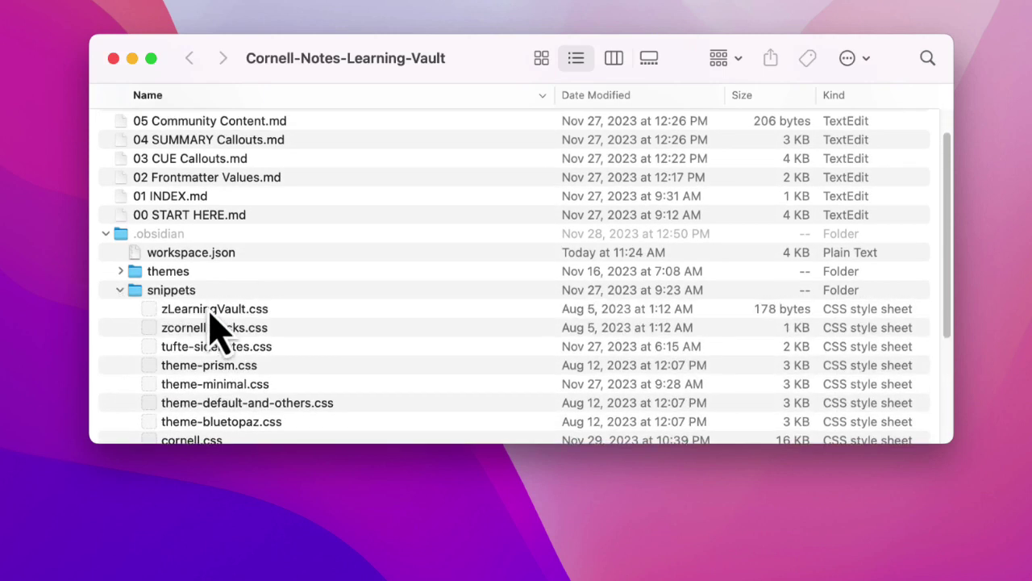
{"action": "scroll", "coordinate": [219, 329], "scroll_direction": "down", "scroll_amount": 3}
{"action": "left_click", "coordinate": [227, 115]}
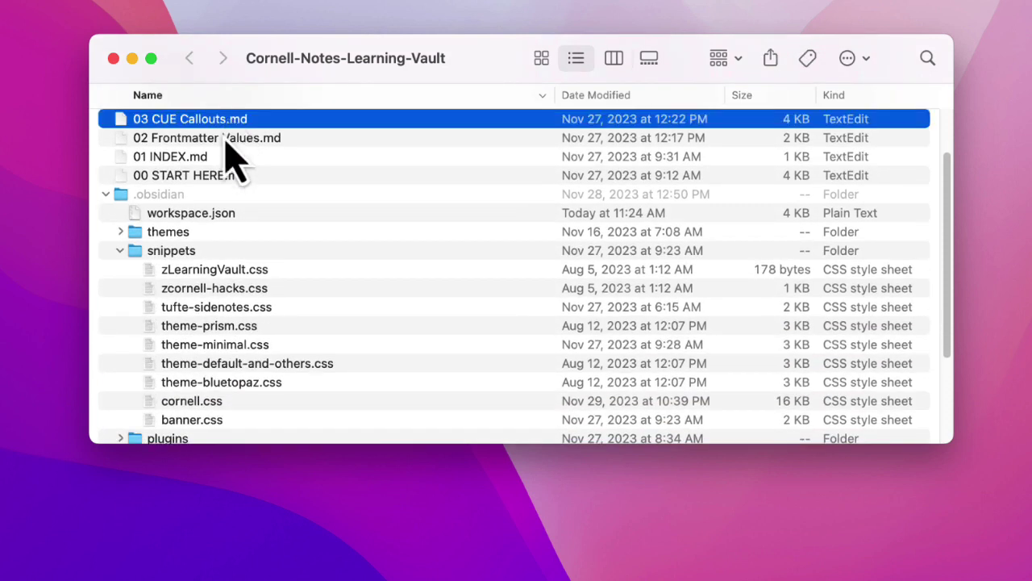
{"action": "double_click", "coordinate": [186, 250]}
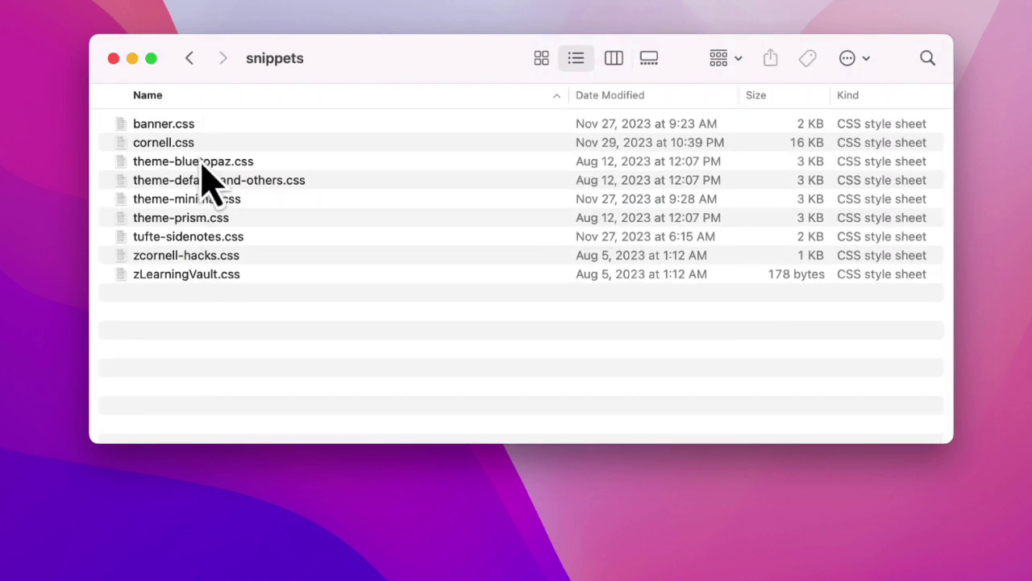
{"action": "left_click", "coordinate": [173, 143]}
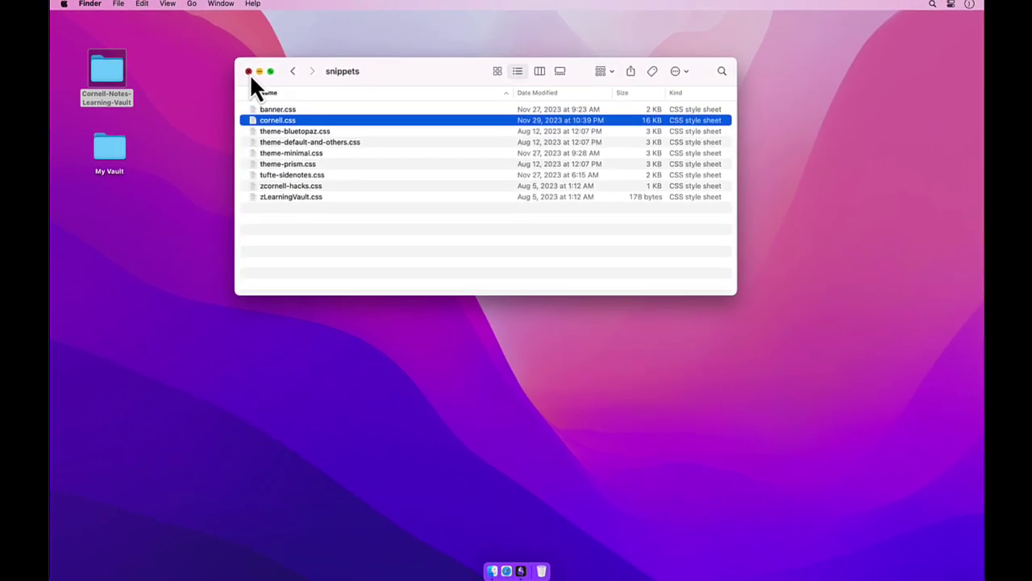
{"action": "left_click", "coordinate": [165, 64]}
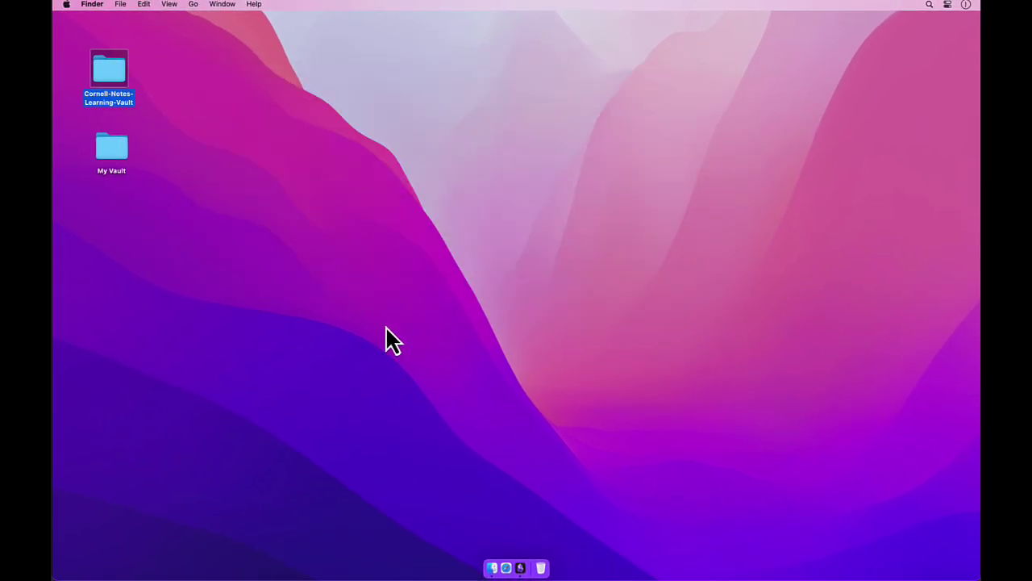
Step: Switch to Obsidian and open the Cornell-Notes-Learning-Vault from the vault manager
{"action": "left_click", "coordinate": [523, 568]}
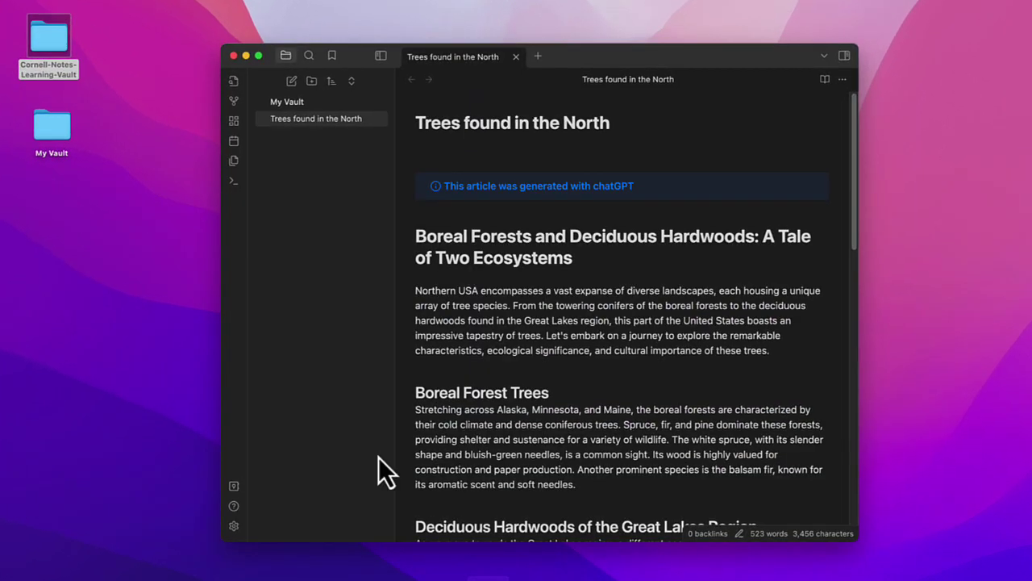
{"action": "left_click", "coordinate": [236, 489]}
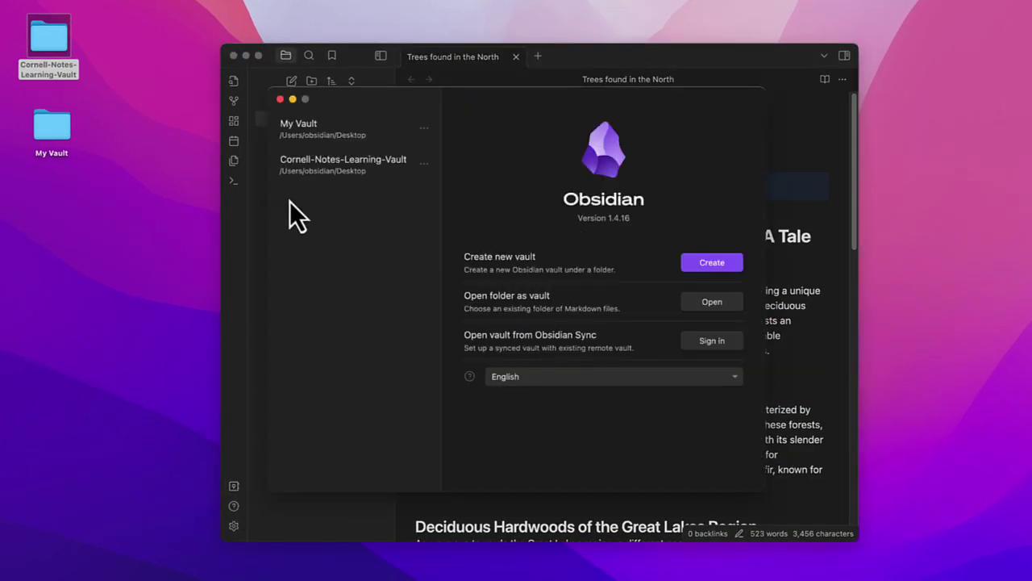
{"action": "left_click", "coordinate": [335, 174]}
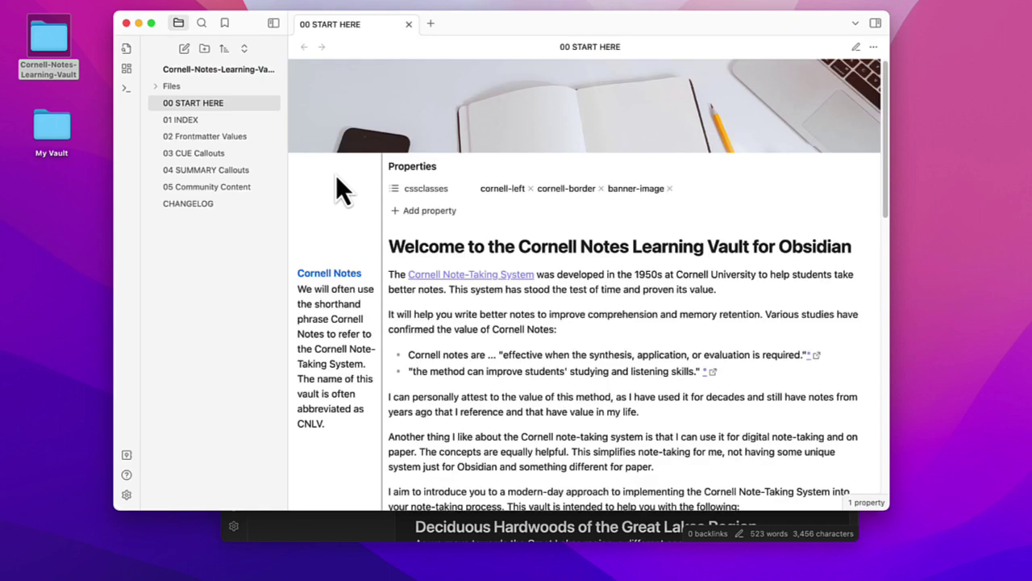
Step: Go to the CSS snippets list in the Cornell vault's Appearance settings
{"action": "left_click", "coordinate": [126, 495]}
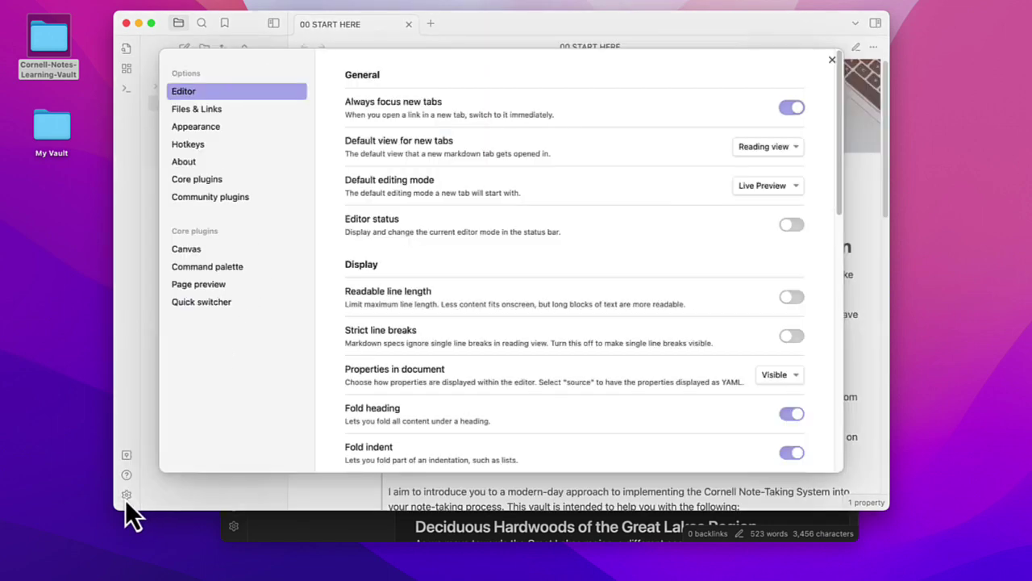
{"action": "left_click", "coordinate": [212, 131]}
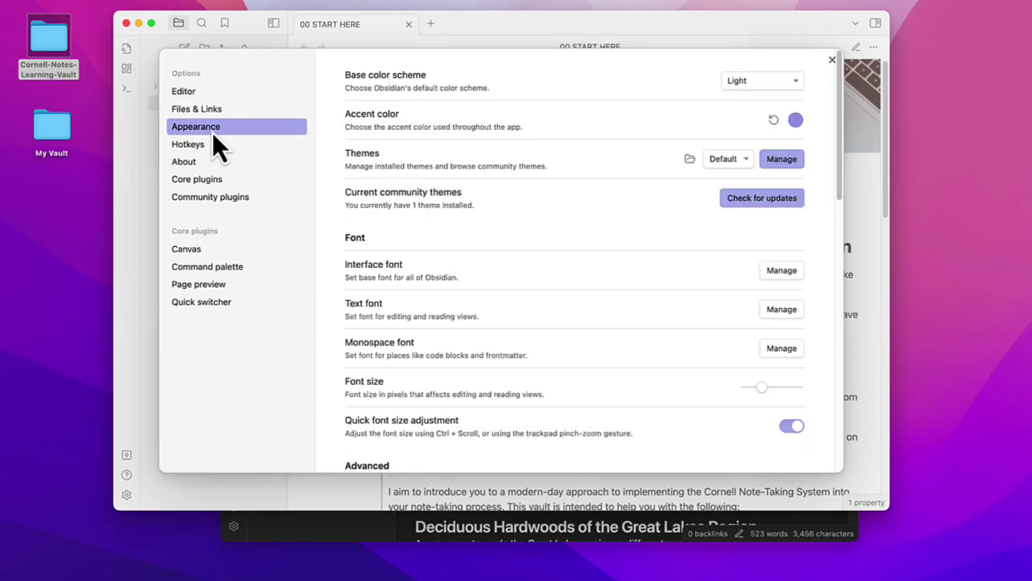
{"action": "scroll", "coordinate": [541, 290], "scroll_direction": "down", "scroll_amount": 10}
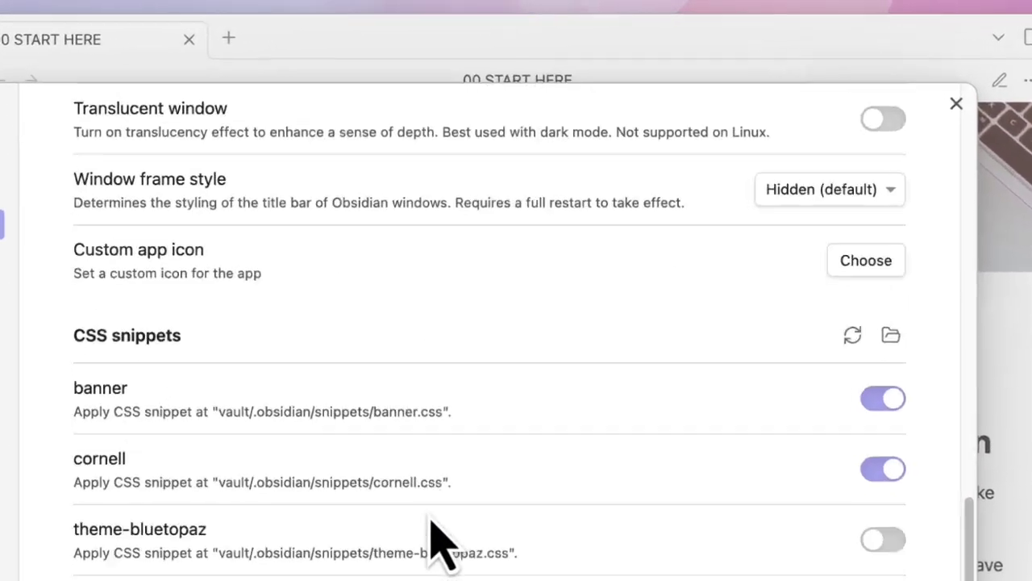
{"action": "scroll", "coordinate": [442, 541], "scroll_direction": "down", "scroll_amount": 5}
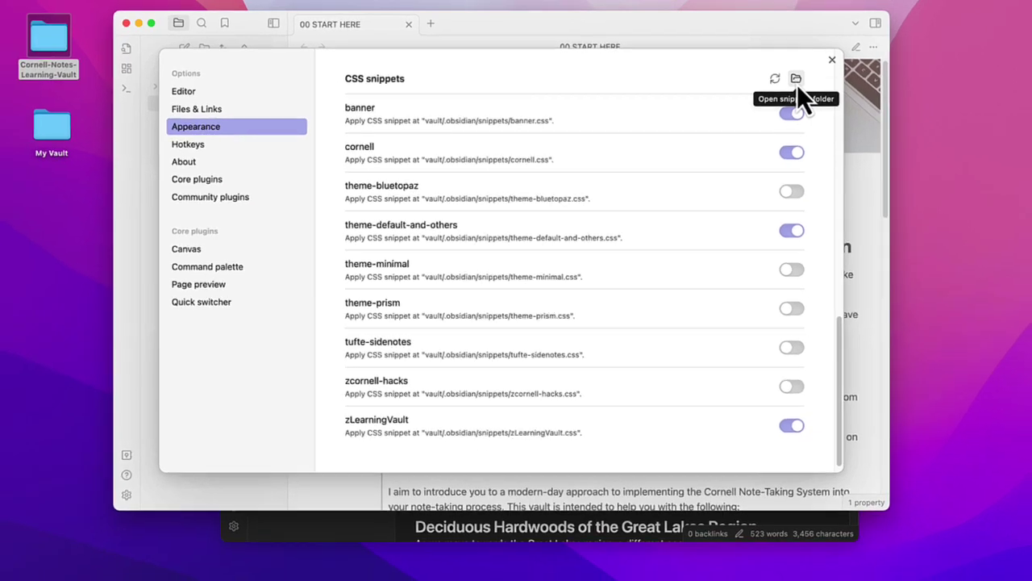
Step: Open the Cornell vault's snippets folder in Finder and move its window clear of the snippet settings
{"action": "left_click", "coordinate": [805, 84]}
{"action": "left_click_drag", "start_coordinate": [434, 34], "coordinate": [265, 202]}
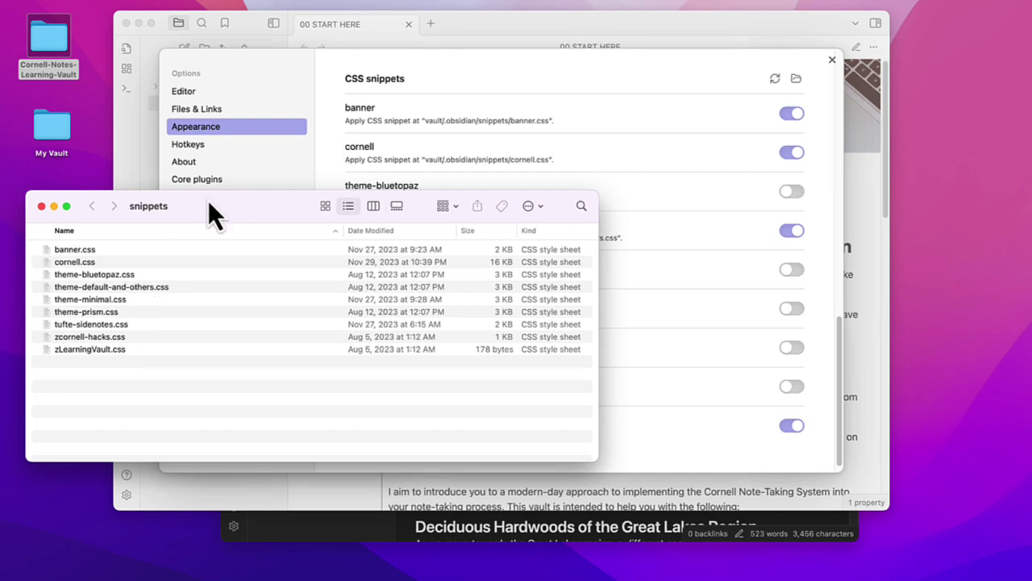
{"action": "left_click_drag", "start_coordinate": [208, 205], "coordinate": [167, 335]}
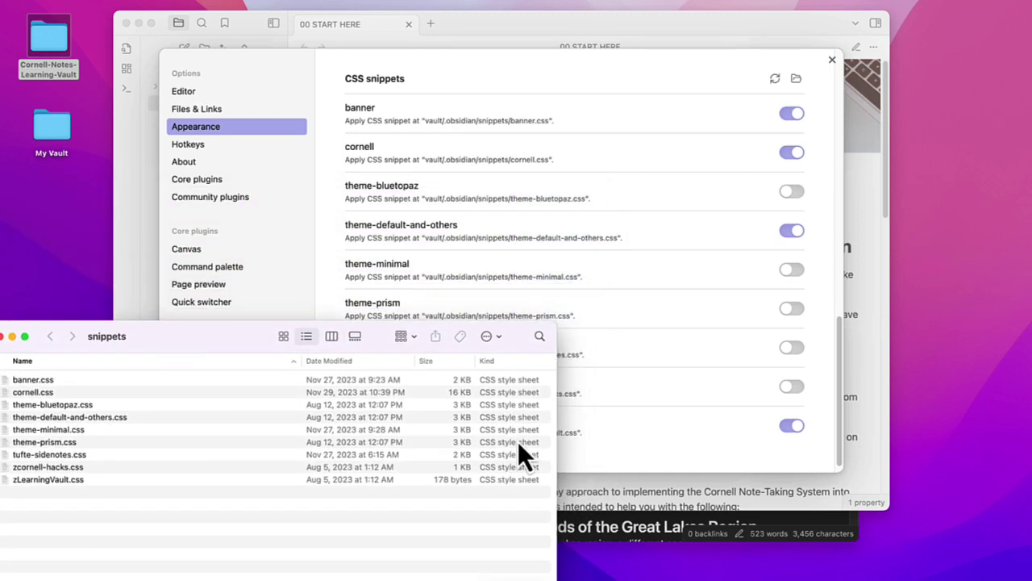
Step: Bring My Vault's Obsidian window forward and open its snippets folder from the CSS snippets section of the Appearance settings
{"action": "left_click", "coordinate": [783, 524]}
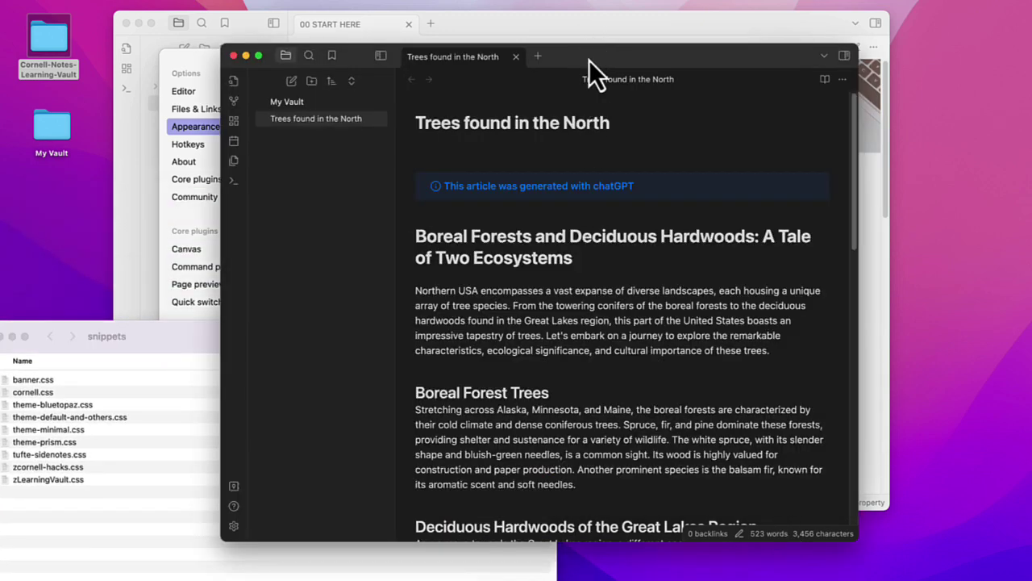
{"action": "left_click_drag", "start_coordinate": [589, 59], "coordinate": [764, 60]}
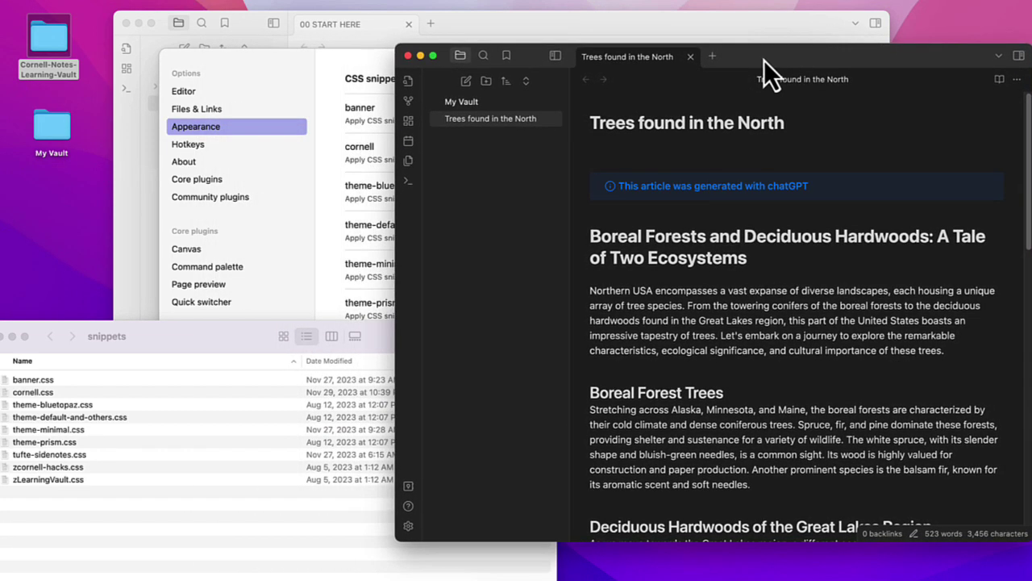
{"action": "left_click", "coordinate": [406, 533]}
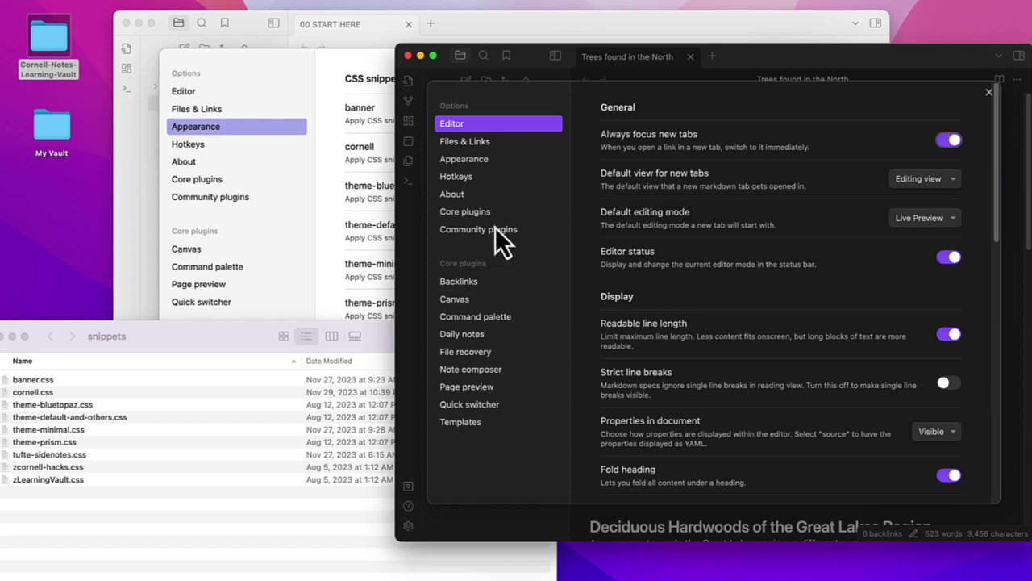
{"action": "left_click", "coordinate": [510, 161]}
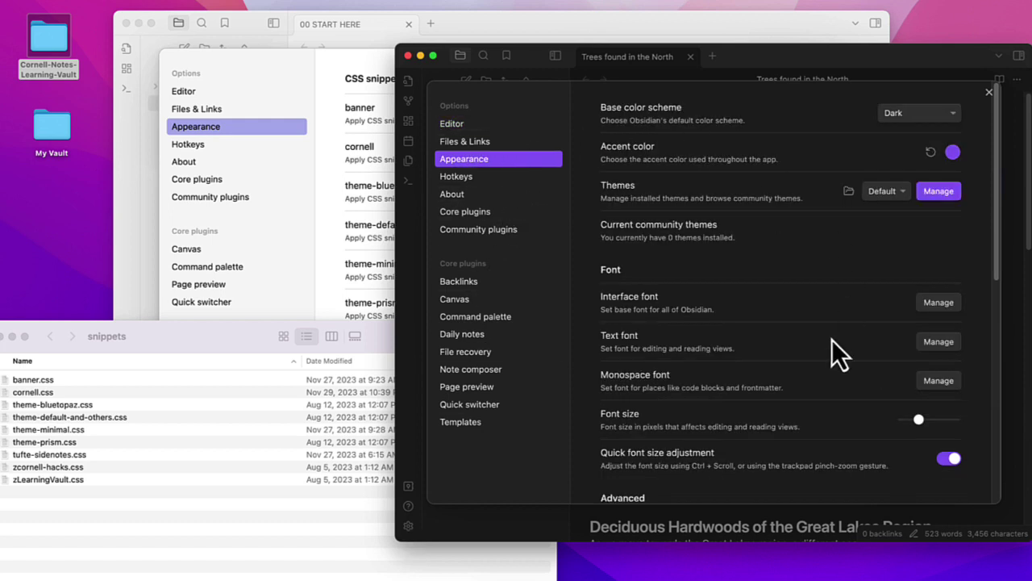
{"action": "scroll", "coordinate": [832, 340], "scroll_direction": "down", "scroll_amount": 10}
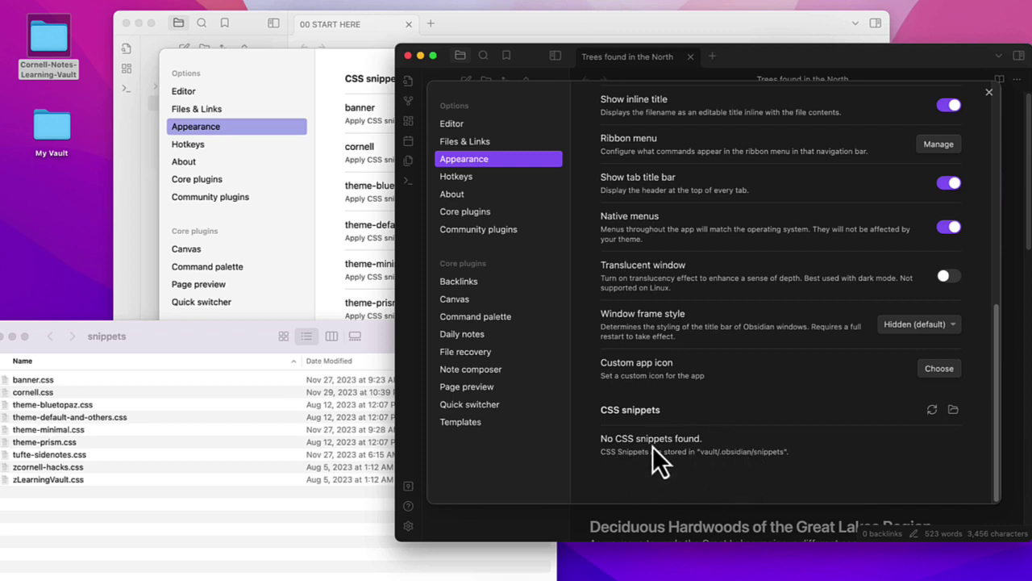
{"action": "left_click", "coordinate": [953, 410]}
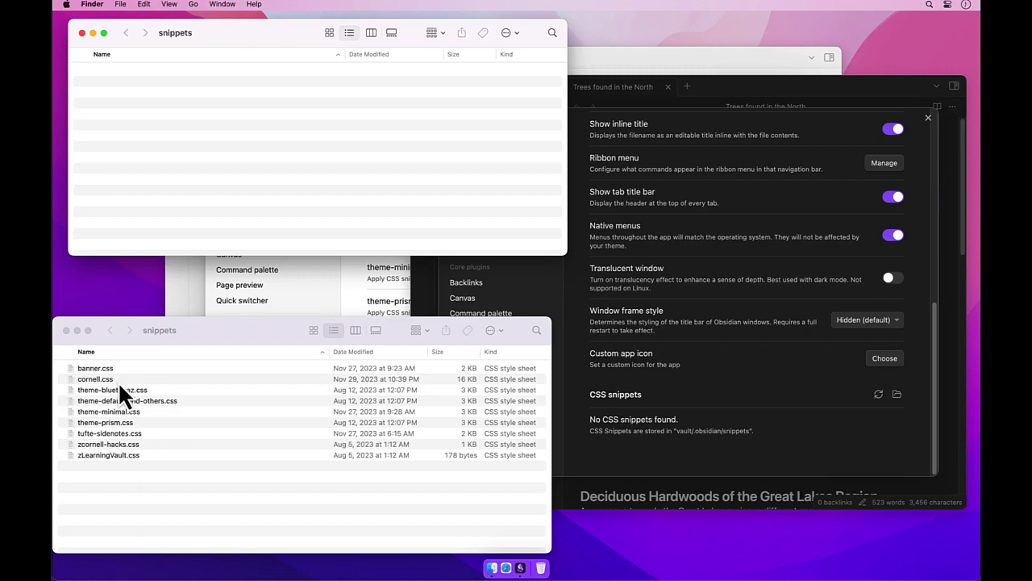
Step: Copy cornell.css from the Cornell vault's snippets folder into My Vault's empty snippets folder
{"action": "left_click", "coordinate": [217, 333]}
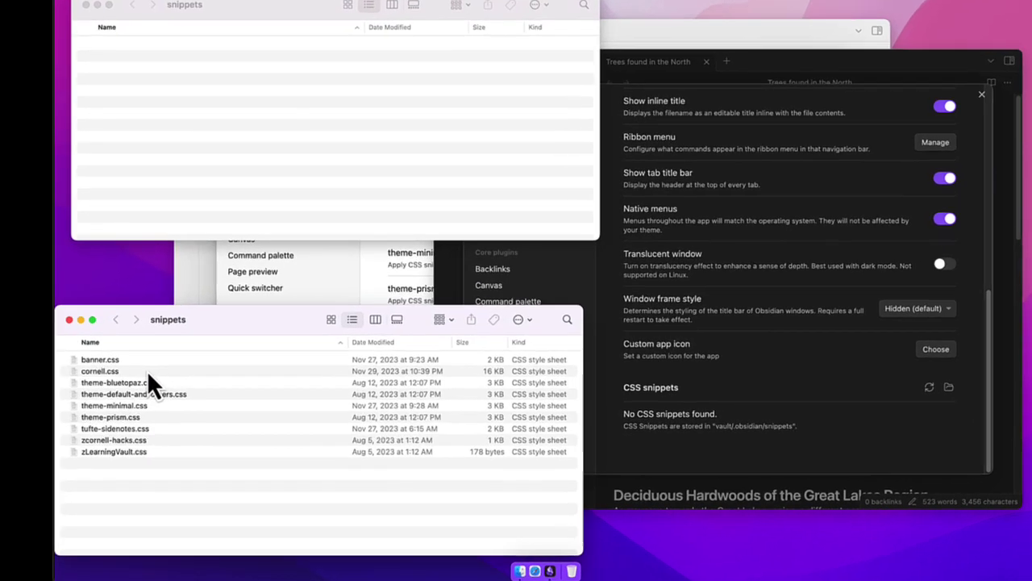
{"action": "left_click", "coordinate": [138, 379]}
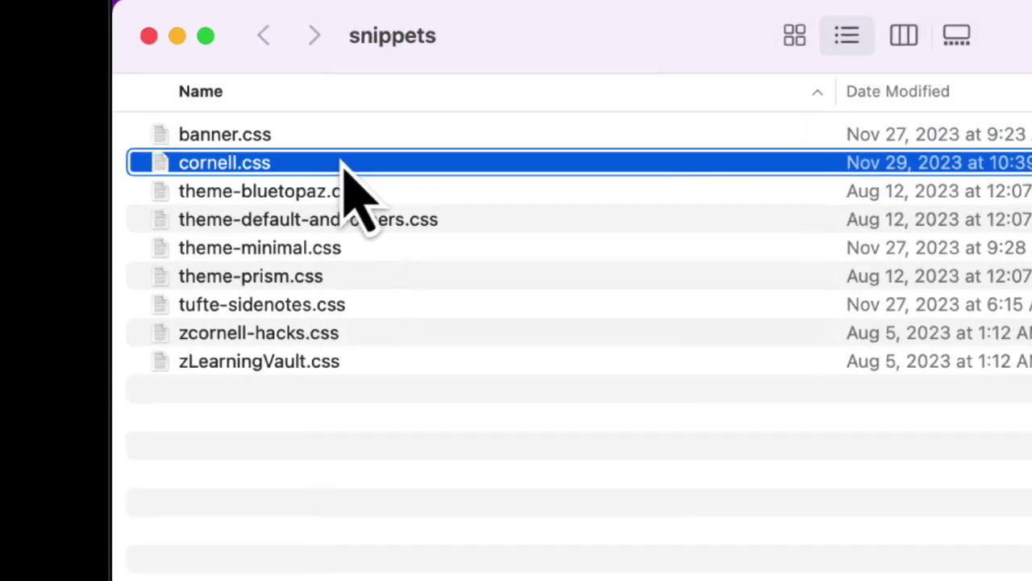
{"action": "right_click", "coordinate": [346, 164]}
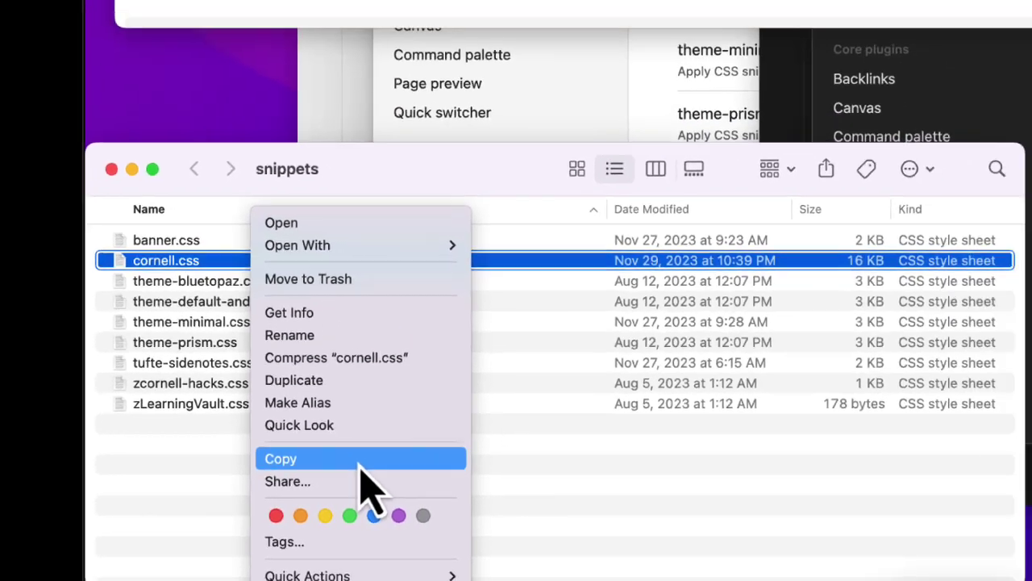
{"action": "left_click", "coordinate": [484, 436]}
{"action": "left_click", "coordinate": [209, 89]}
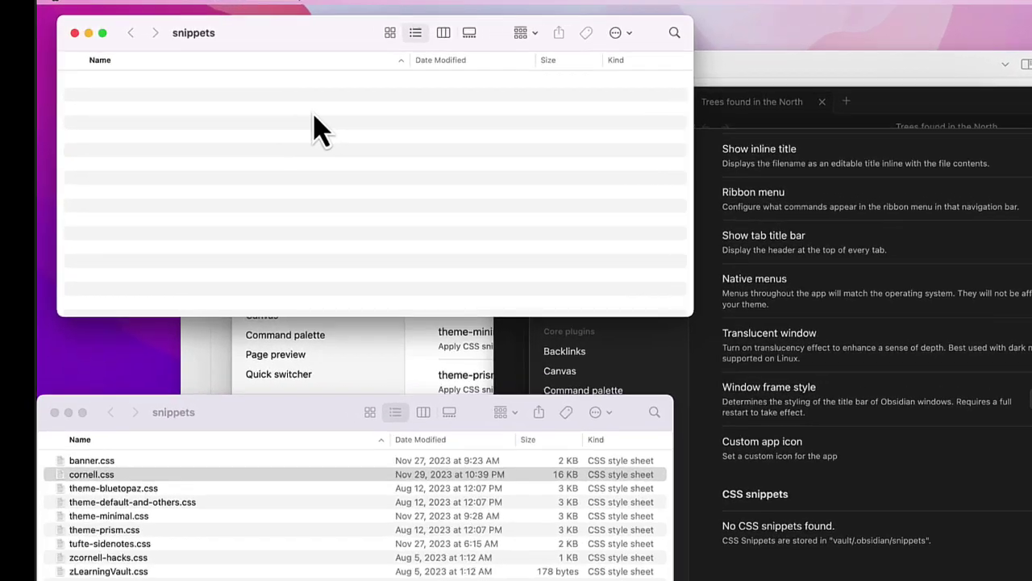
{"action": "right_click", "coordinate": [269, 98]}
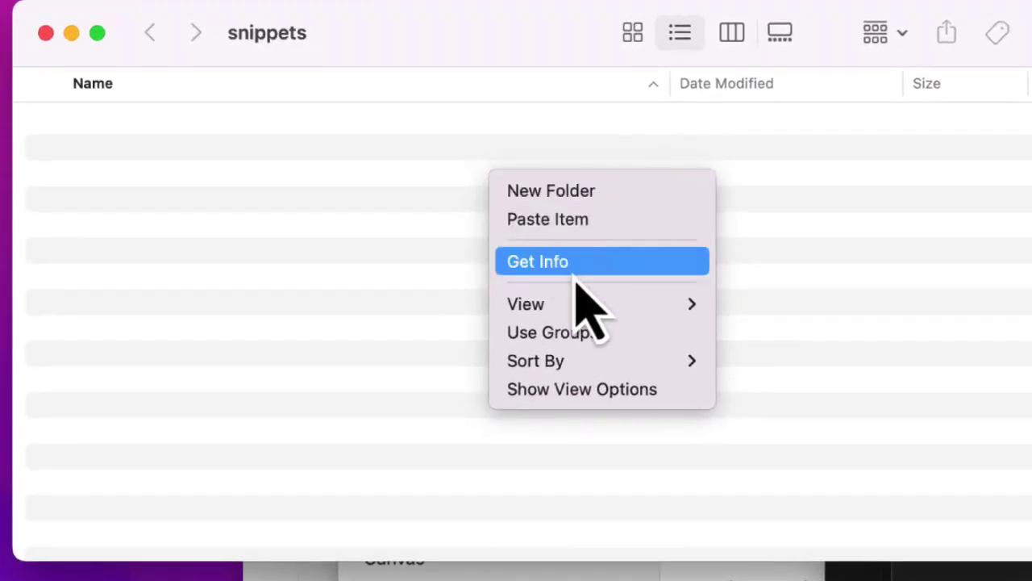
{"action": "left_click", "coordinate": [586, 222]}
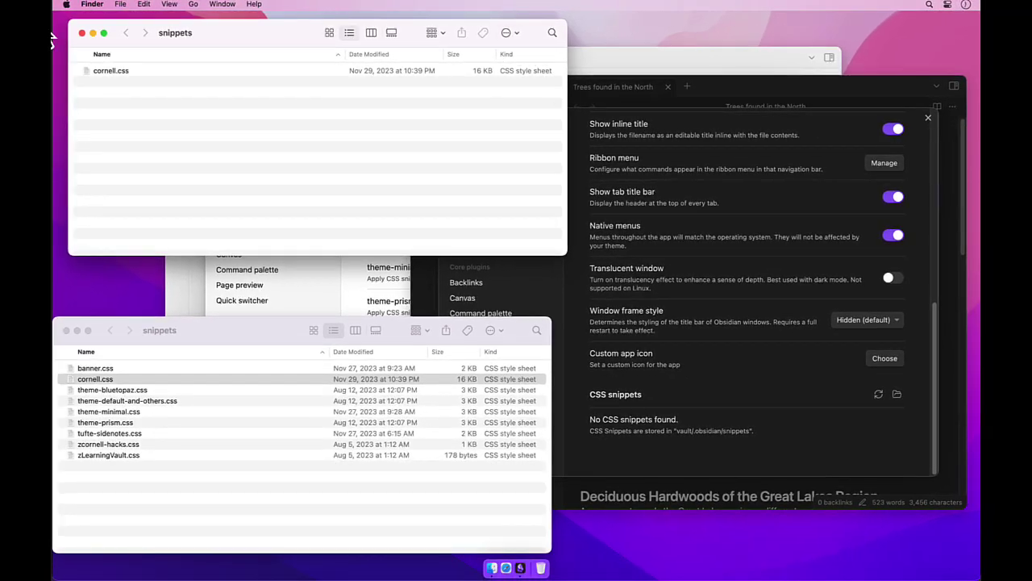
Step: Close both snippets folder windows, and reload My Vault's CSS snippets to enable cornell
{"action": "left_click", "coordinate": [81, 33]}
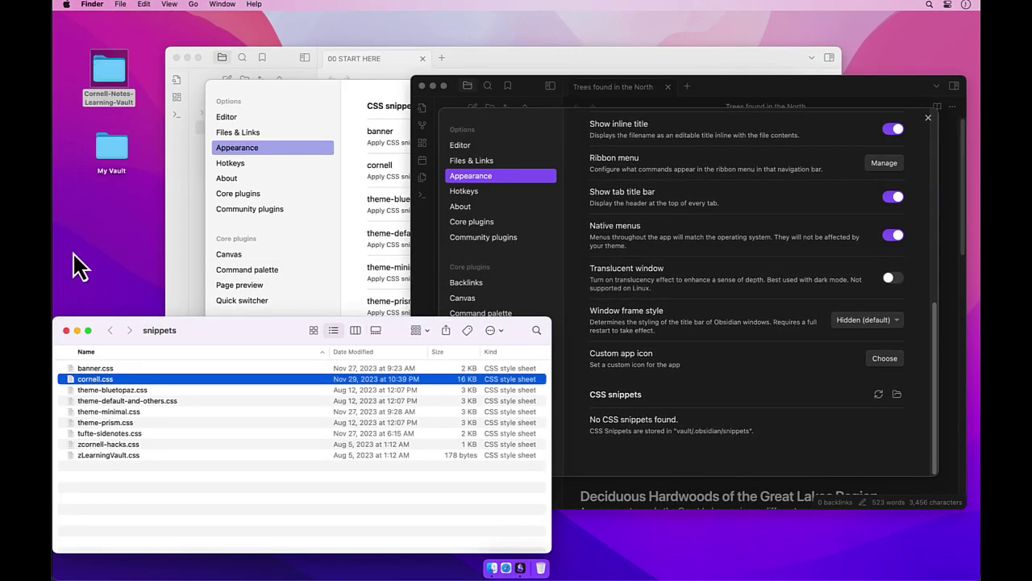
{"action": "left_click", "coordinate": [65, 331]}
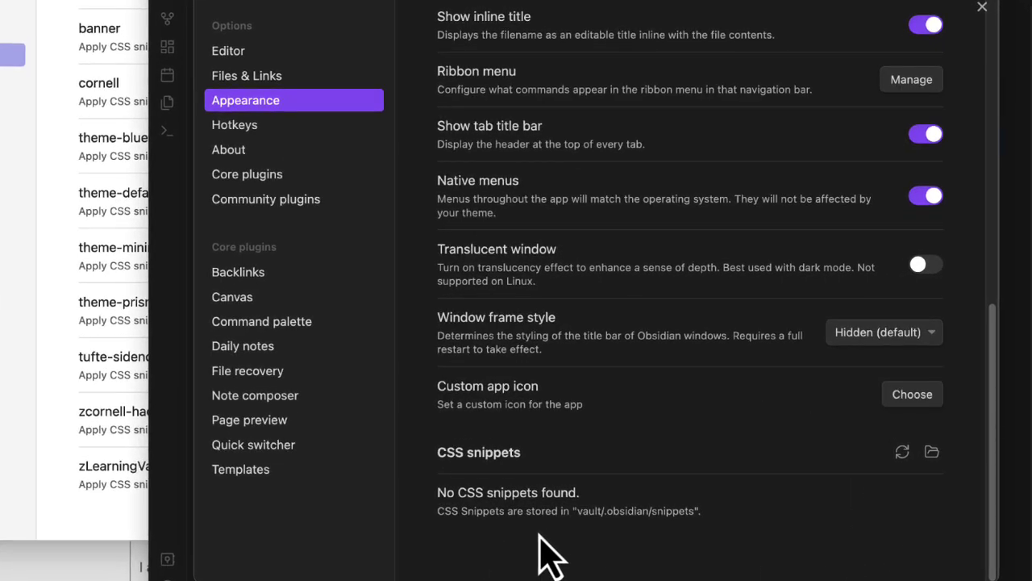
{"action": "left_click", "coordinate": [903, 463]}
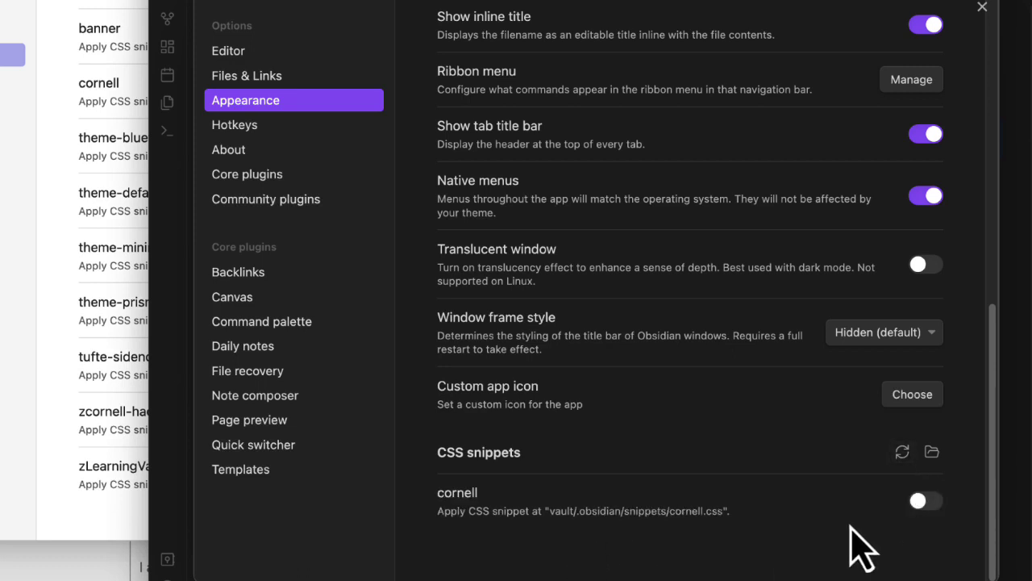
{"action": "left_click", "coordinate": [923, 501]}
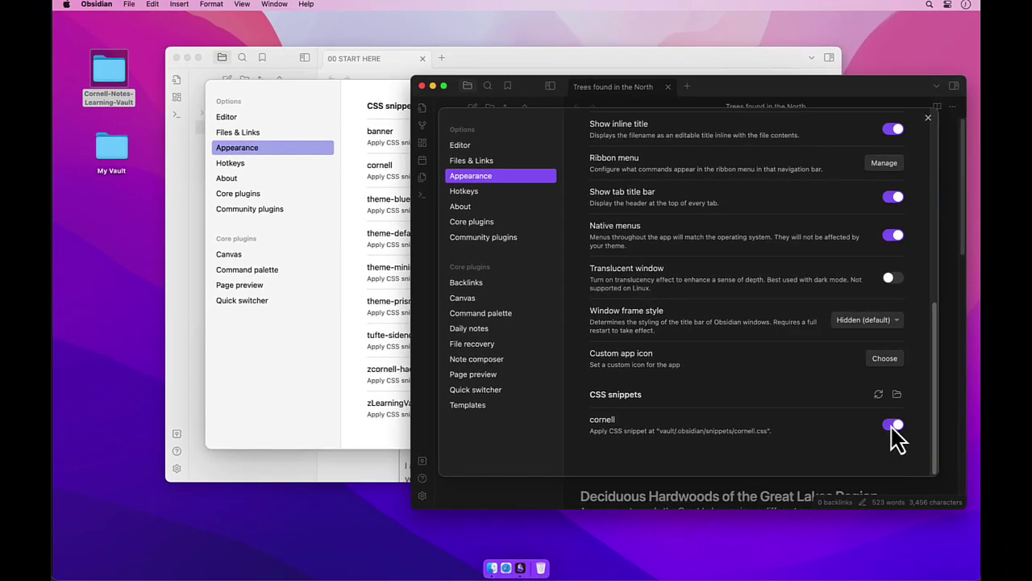
Step: Close My Vault's settings, then move and enlarge its window over the Cornell vault's window
{"action": "left_click", "coordinate": [928, 119]}
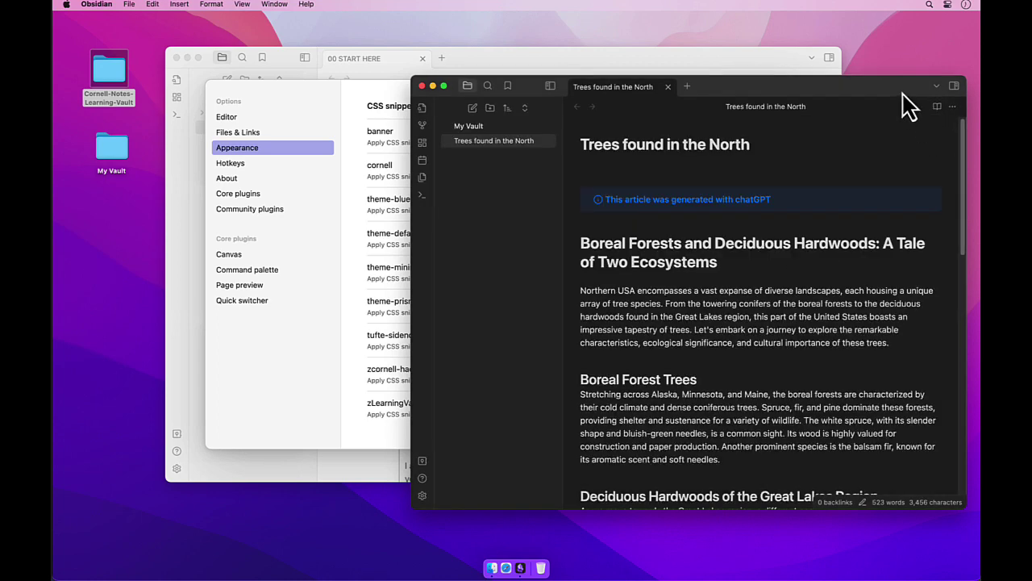
{"action": "left_click_drag", "start_coordinate": [902, 91], "coordinate": [678, 29]}
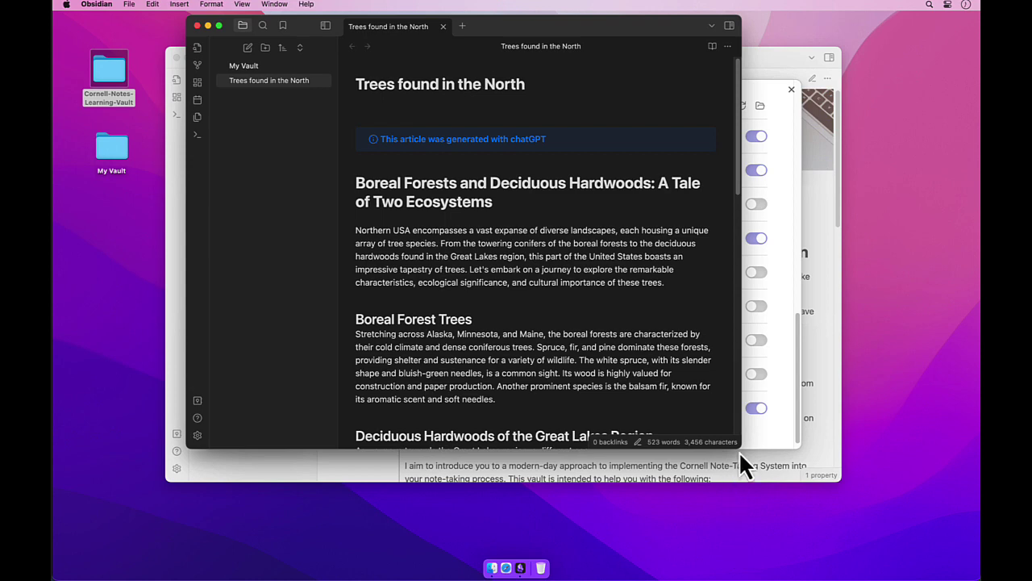
{"action": "left_click_drag", "start_coordinate": [741, 448], "coordinate": [881, 537]}
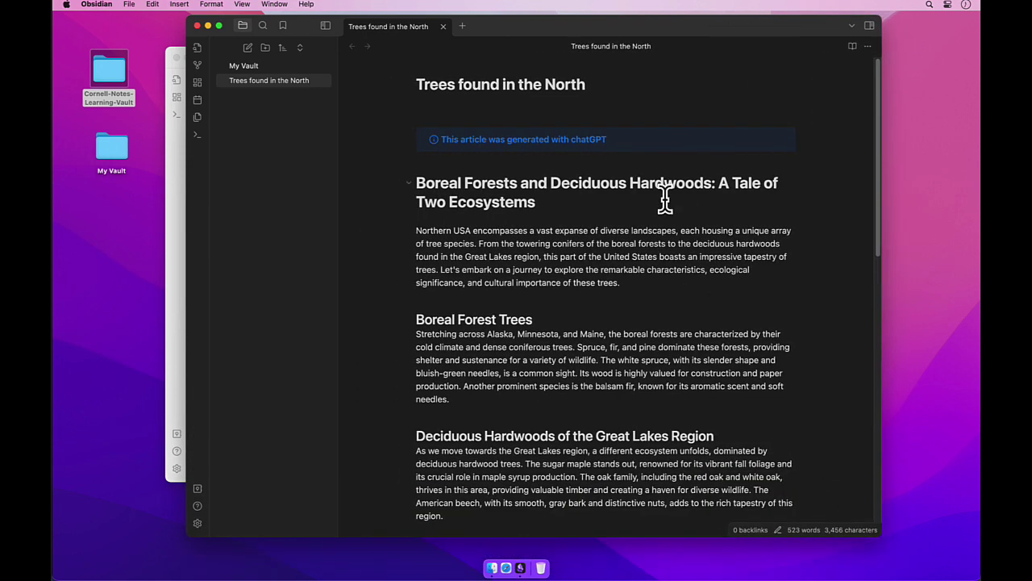
Step: Add a cssclasses file property with the value cornell-left to the Trees found in the North note
{"action": "left_click", "coordinate": [499, 108]}
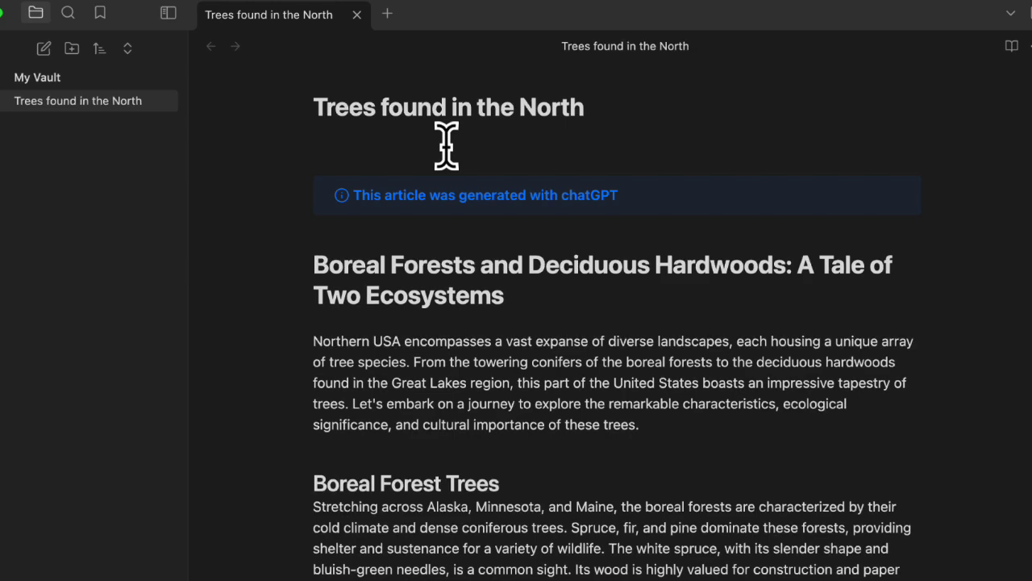
{"action": "key", "text": "super+p"}
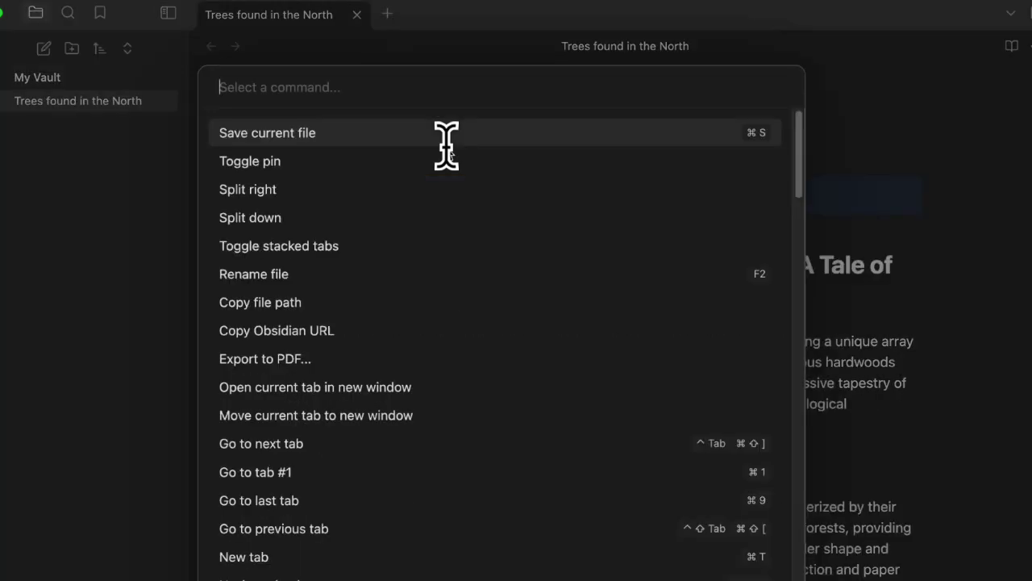
{"action": "type", "text": "add pr"}
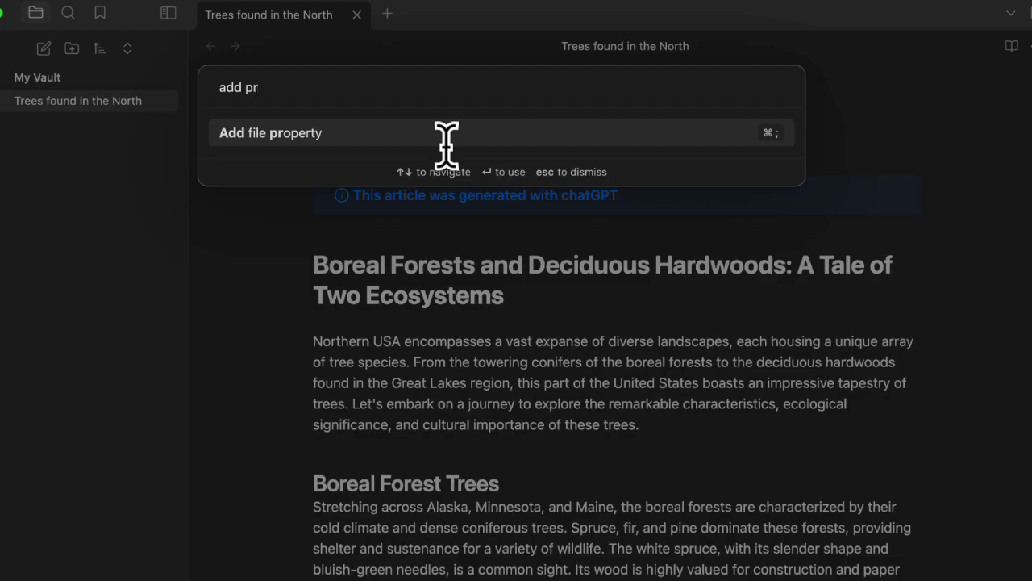
{"action": "key", "text": "Return"}
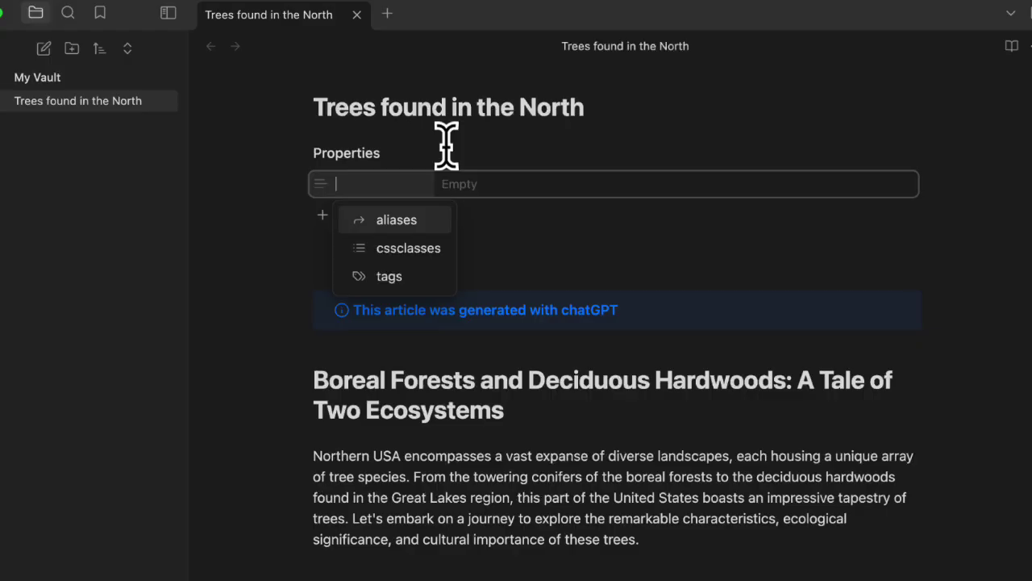
{"action": "left_click", "coordinate": [407, 256]}
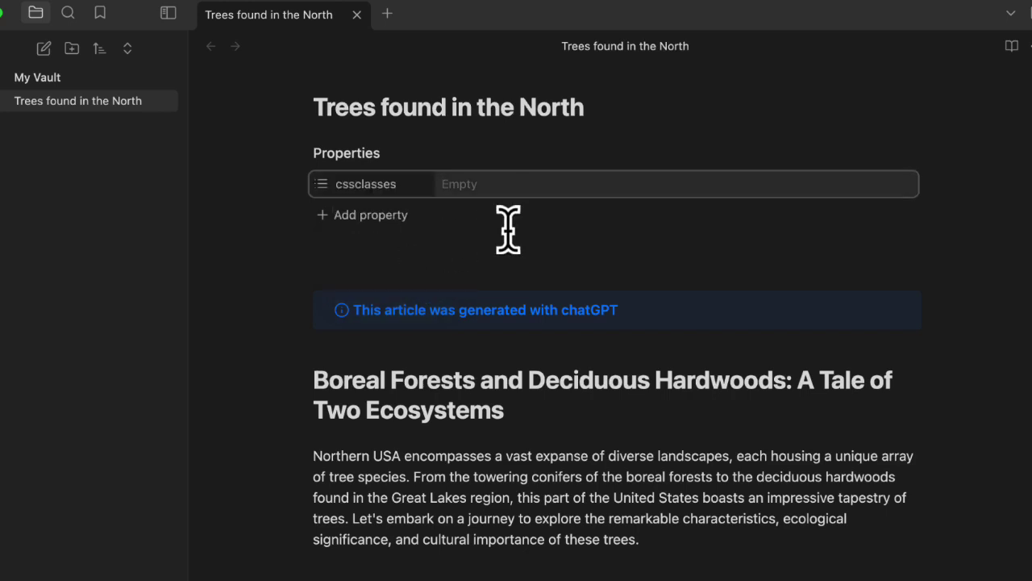
{"action": "type", "text": "cornell-left"}
{"action": "key", "text": "Return"}
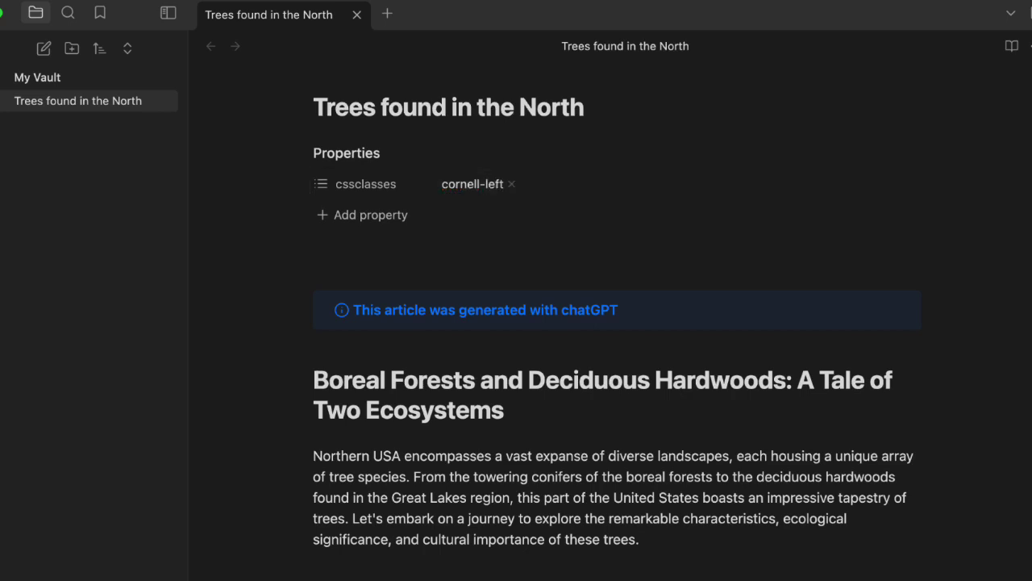
Step: Insert the callout "> [!cue] this is sample cue" above the chatGPT callout and show the note in reading view
{"action": "type", "text": "> [!cue] this is sample cue"}
{"action": "key", "text": "Return"}
{"action": "key", "text": "Return"}
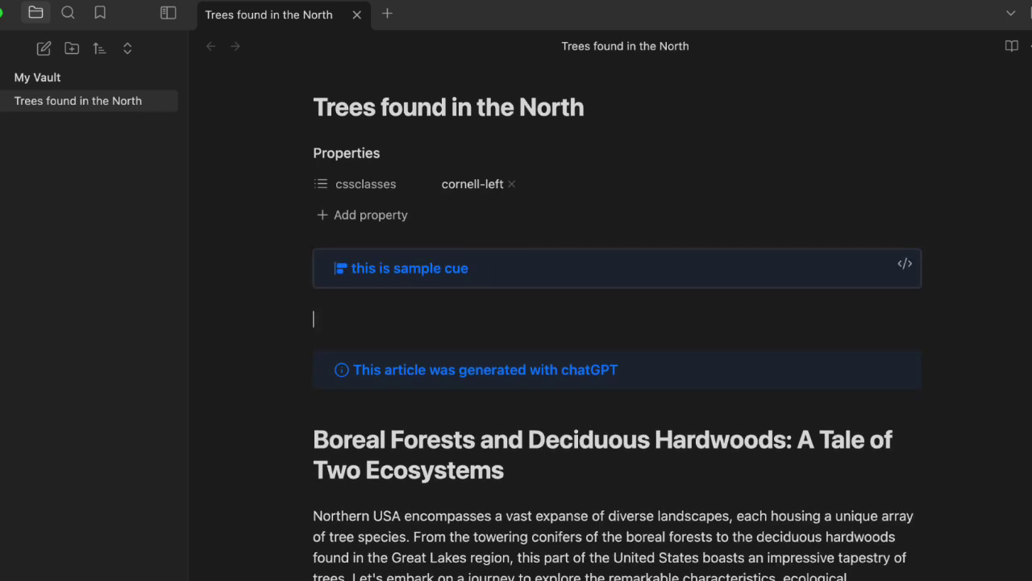
{"action": "left_click", "coordinate": [1011, 57]}
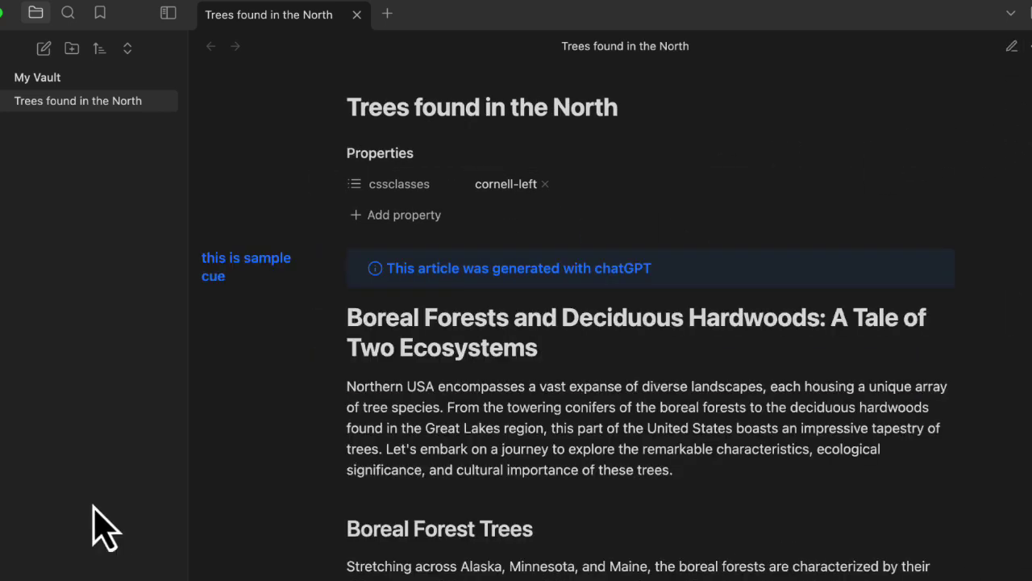